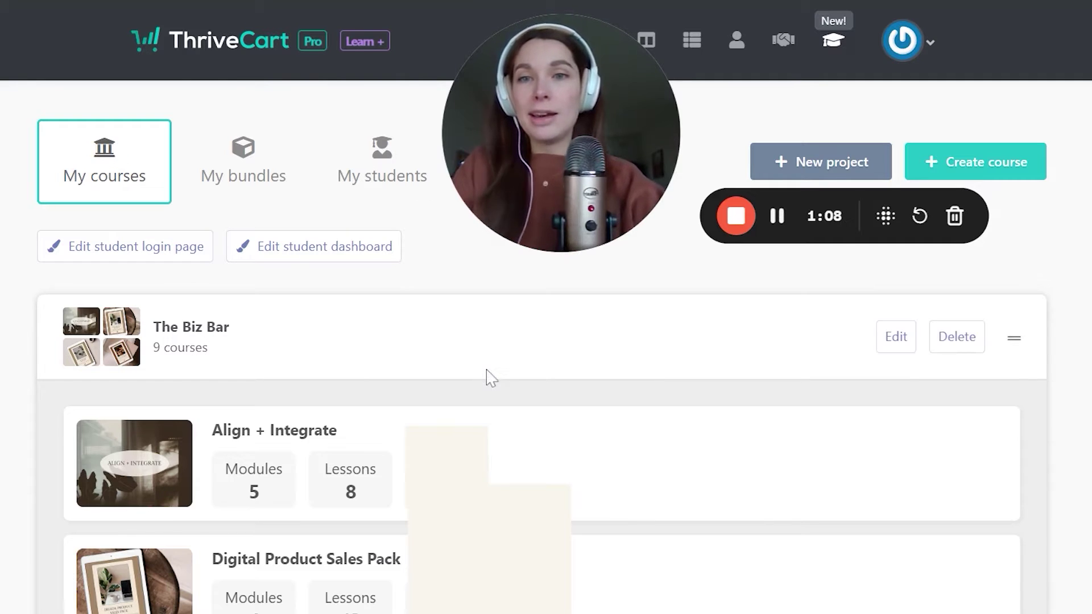
# Examine the courses in The Biz Bar project and the resource tiles on the student dashboard.
pyautogui.scroll(-2, 488, 377)
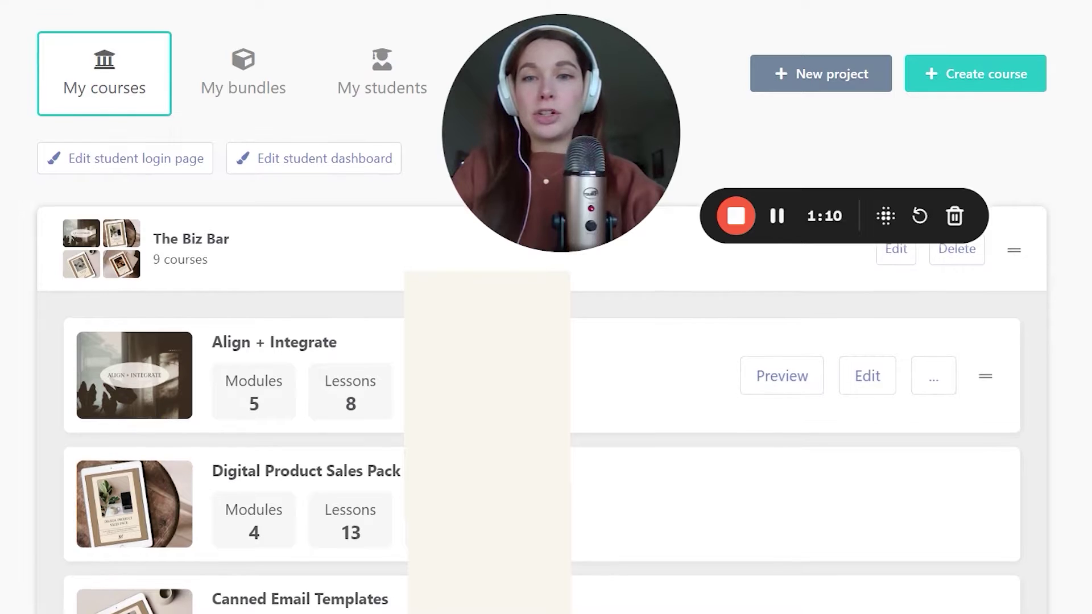
pyautogui.scroll(-1, 329, 398)
pyautogui.scroll(-1, 484, 529)
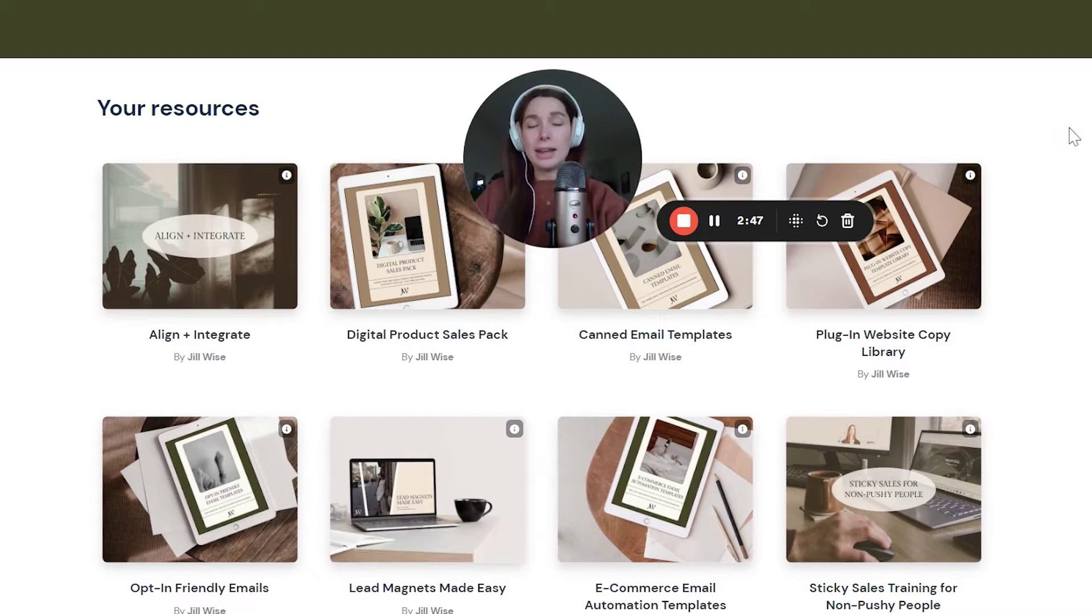
pyautogui.scroll(-1, 1073, 137)
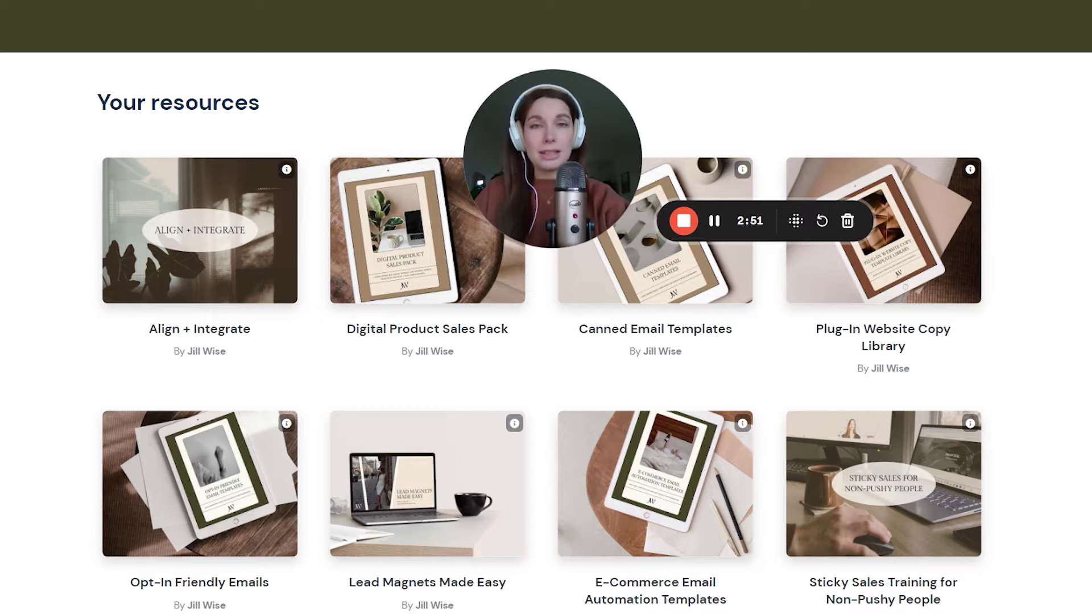
pyautogui.scroll(-1, 546, 341)
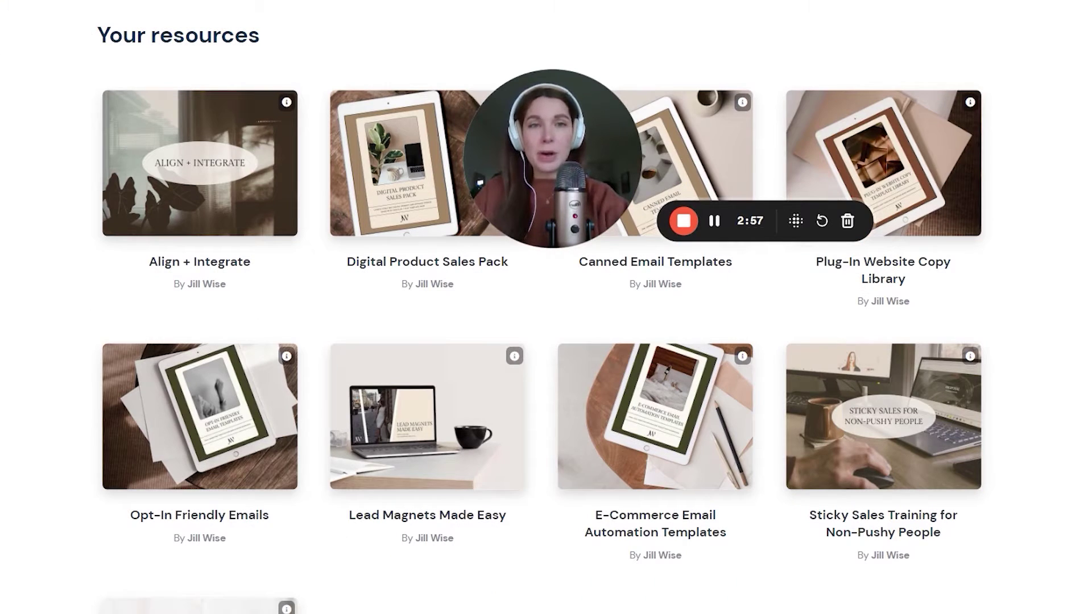
pyautogui.scroll(1, 546, 341)
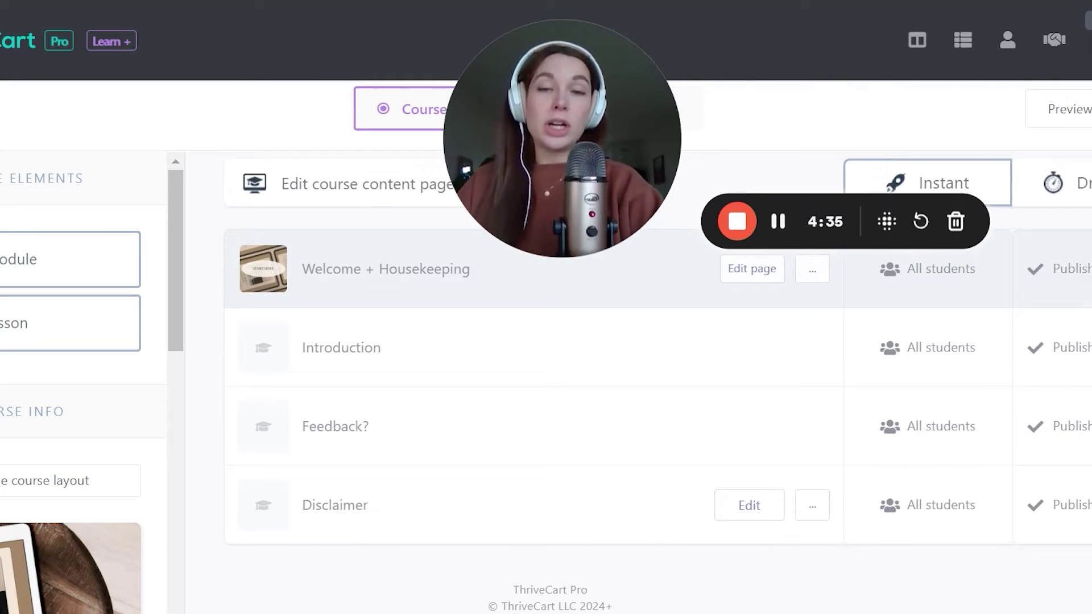
# Review the Digital Product Sales Pack course's modules and lessons, plus its course info.
pyautogui.scroll(-4, 379, 364)
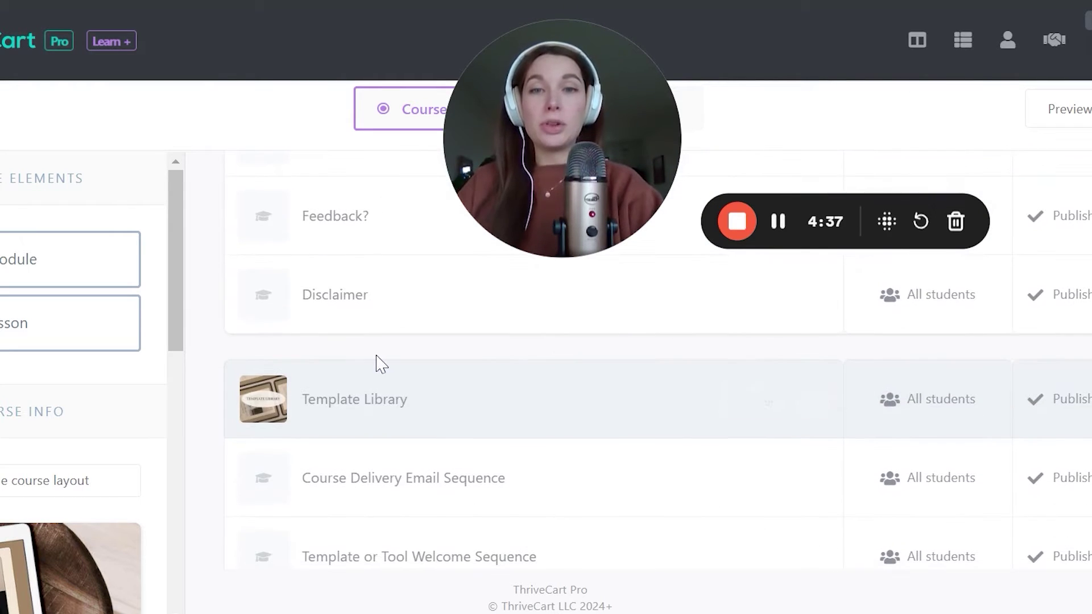
pyautogui.scroll(-2, 379, 364)
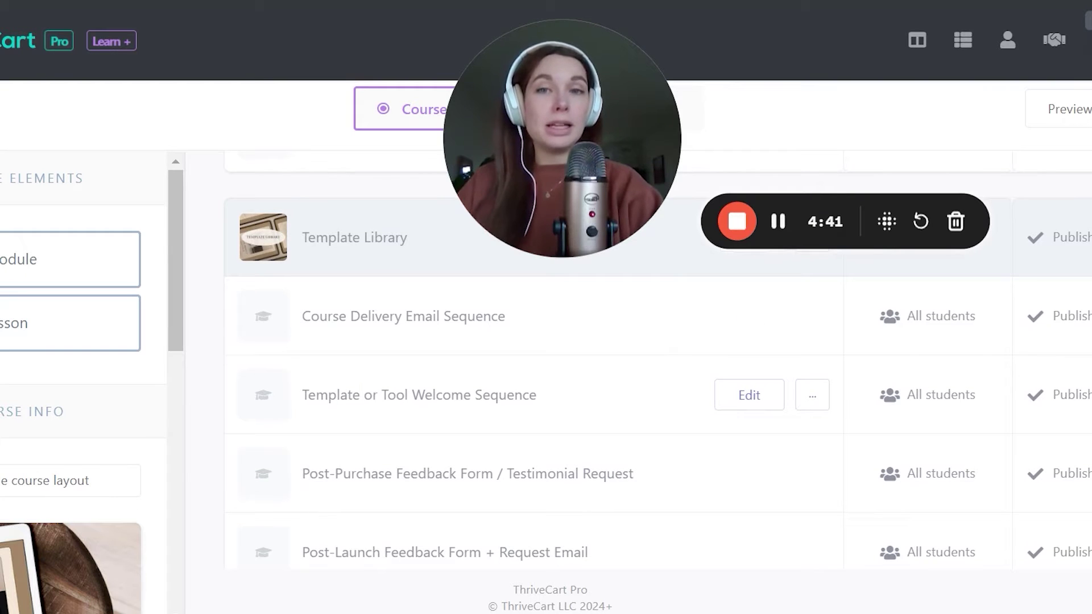
pyautogui.scroll(-1, 408, 417)
pyautogui.scroll(-8, 408, 417)
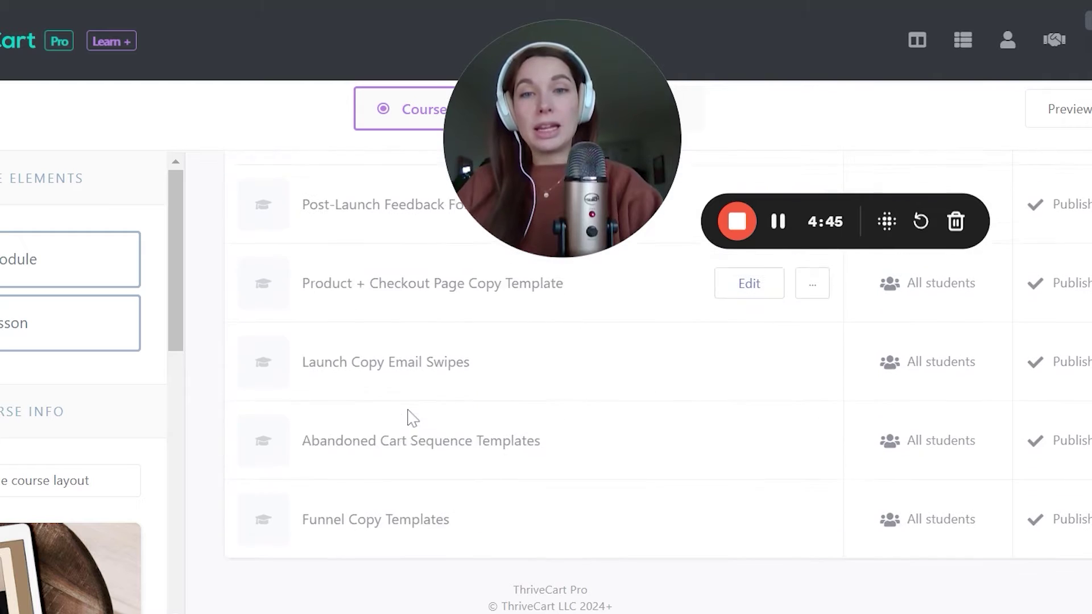
pyautogui.scroll(-1, 408, 417)
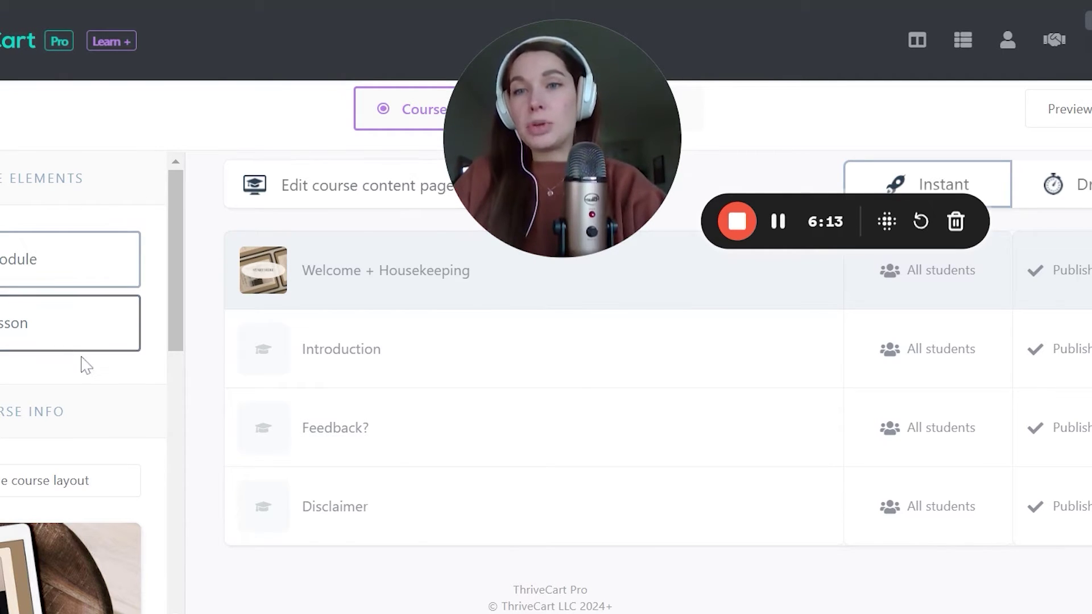
pyautogui.scroll(-1, 84, 362)
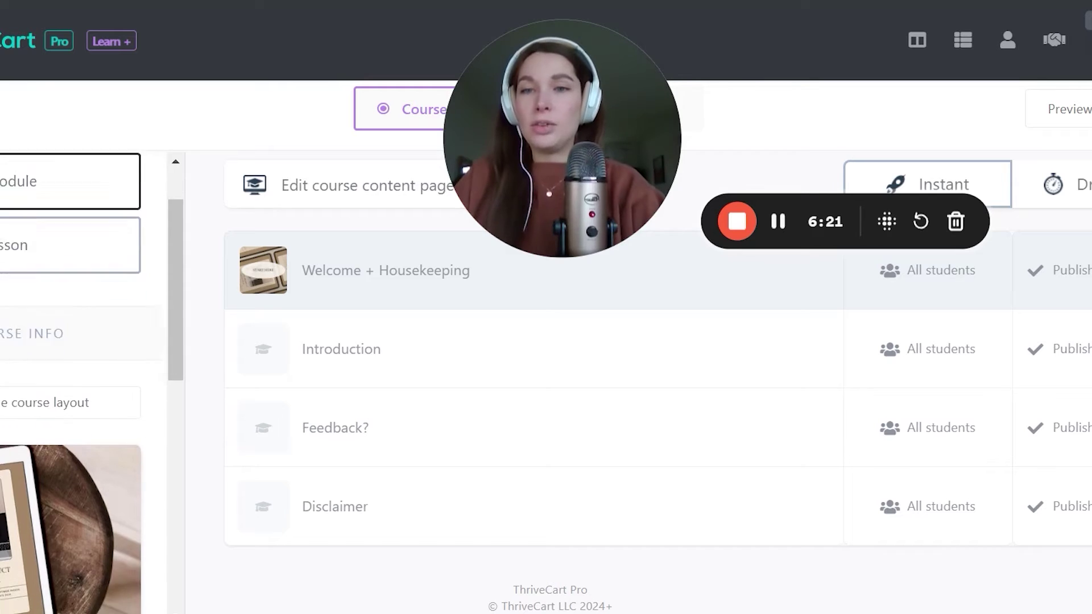
pyautogui.scroll(-4, 85, 362)
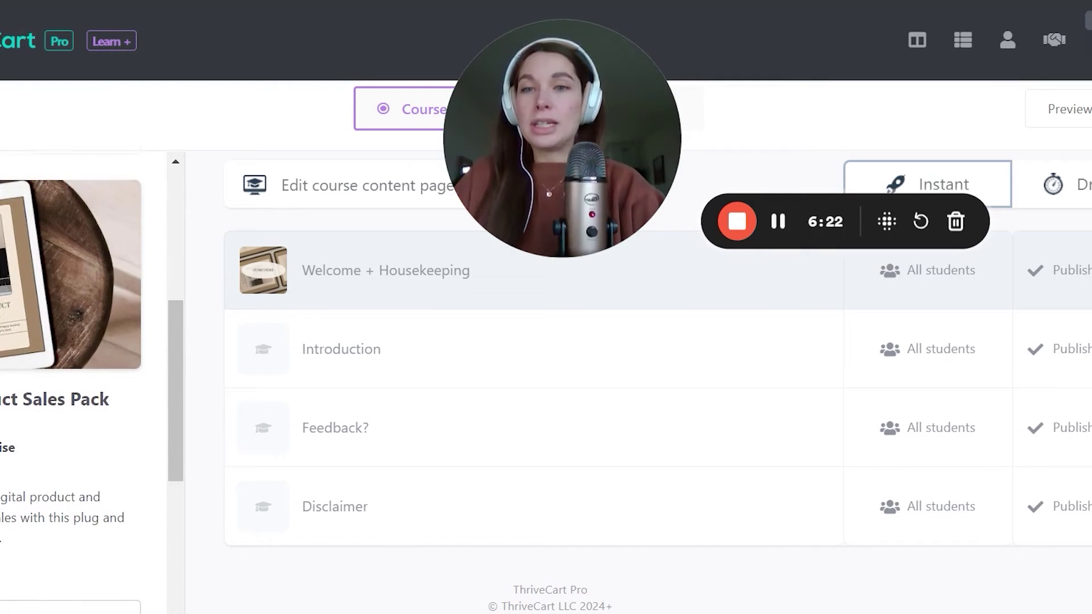
pyautogui.scroll(-2, 34, 330)
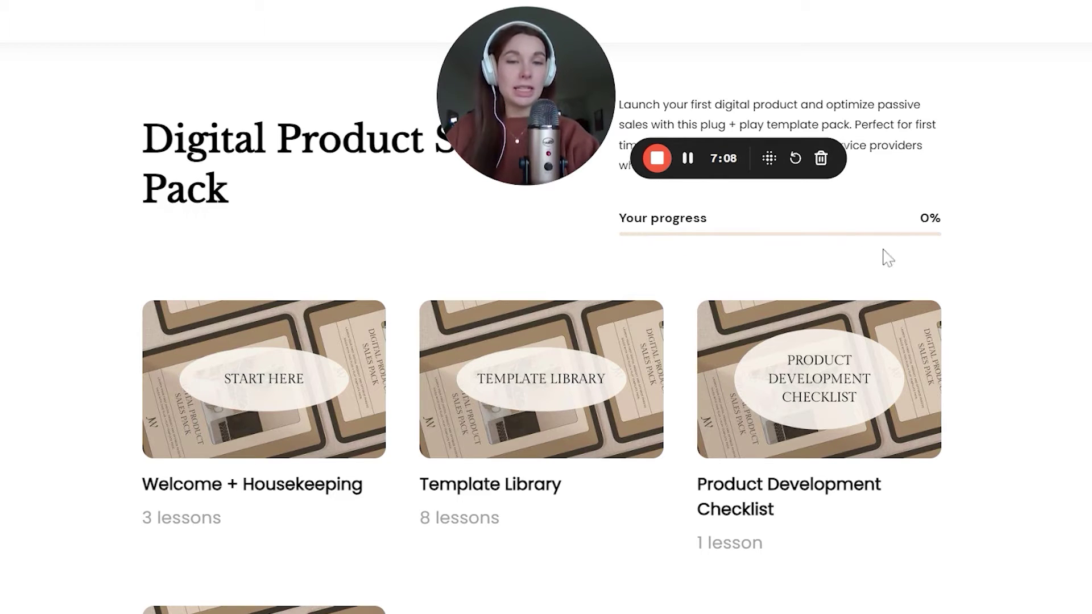
# Look over the module tiles on the Digital Product Sales Pack course page, from Welcome + Housekeeping to Additional Resources.
pyautogui.scroll(-2, 675, 500)
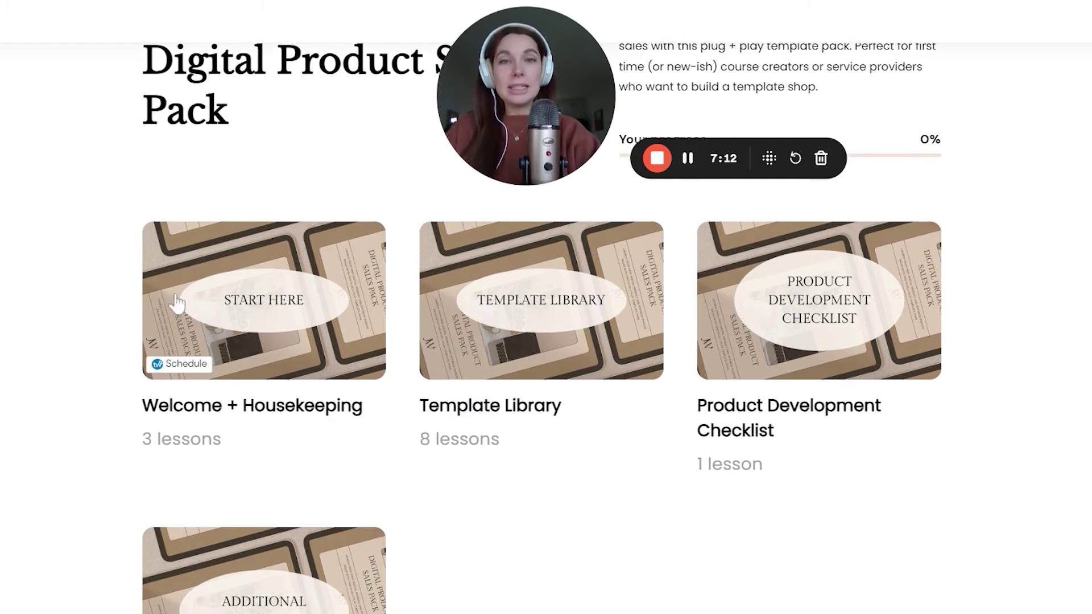
pyautogui.scroll(-1, 327, 496)
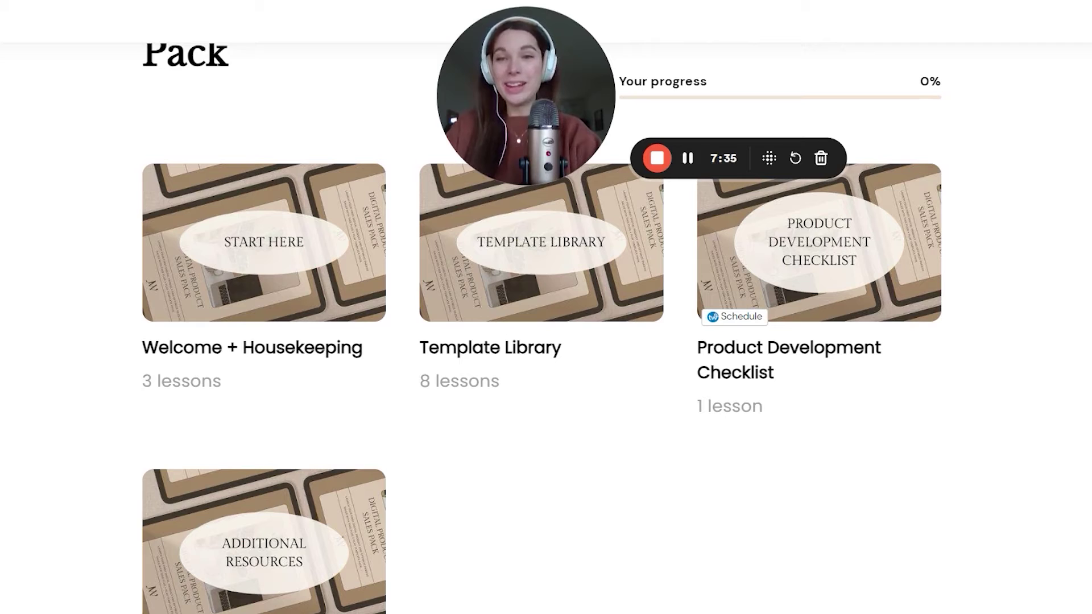
pyautogui.scroll(-1, 733, 316)
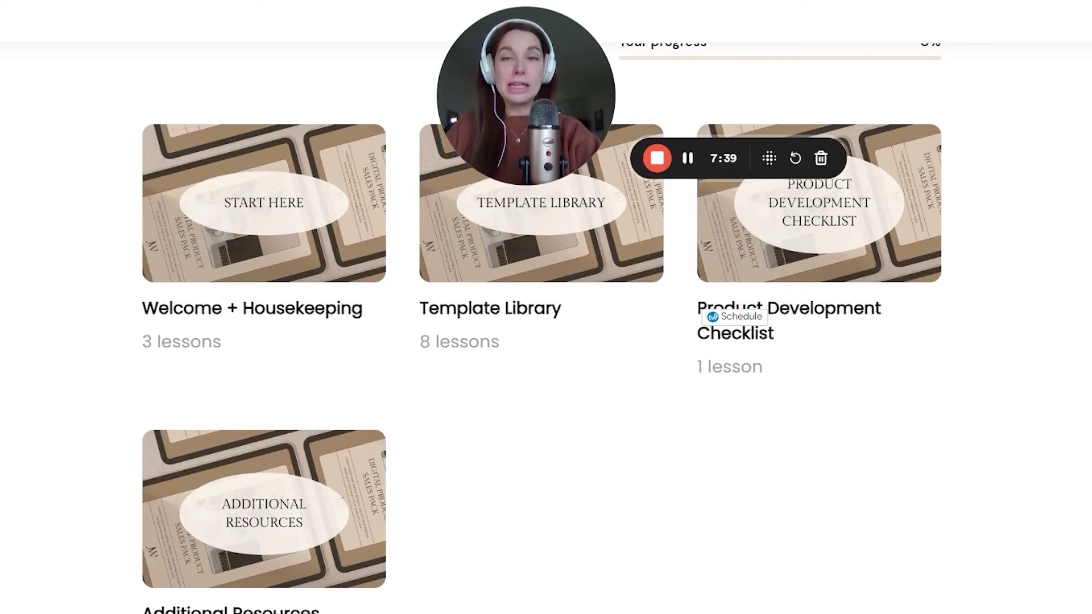
pyautogui.scroll(-1, 733, 316)
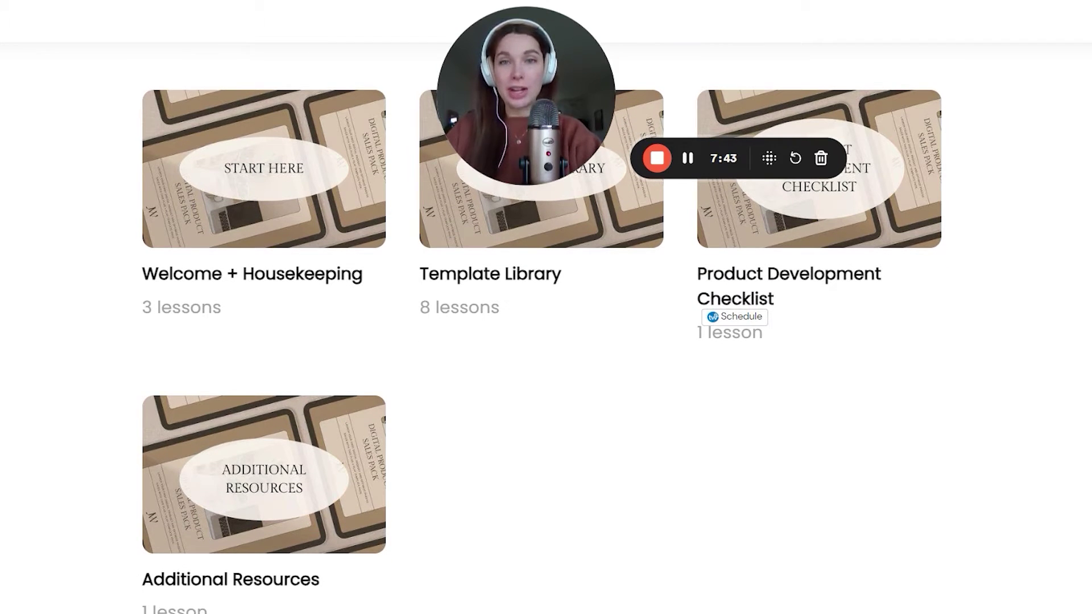
pyautogui.scroll(-1, 541, 341)
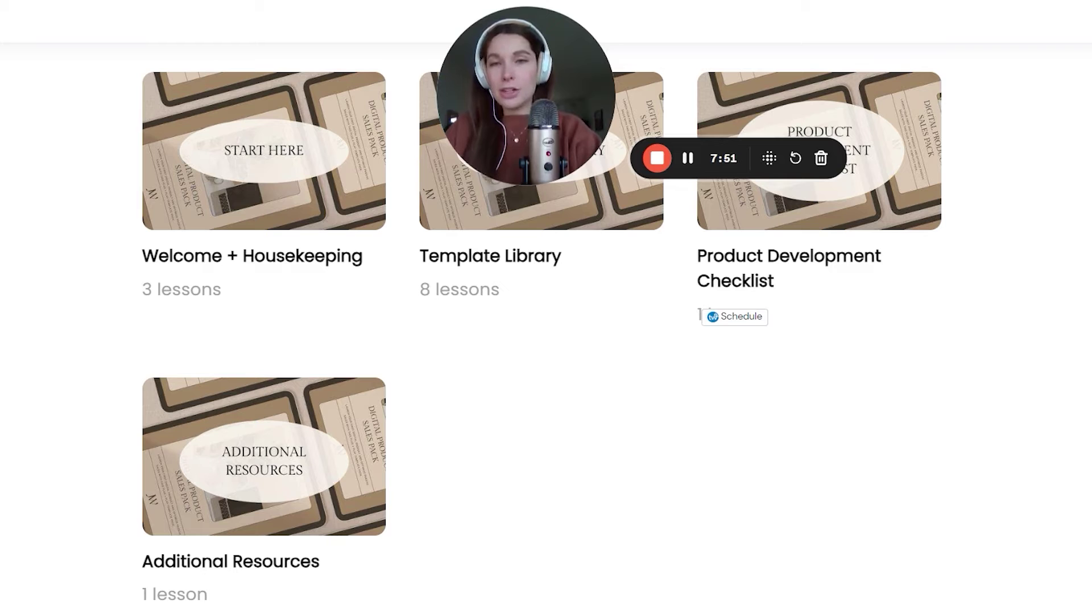
pyautogui.scroll(1, 542, 341)
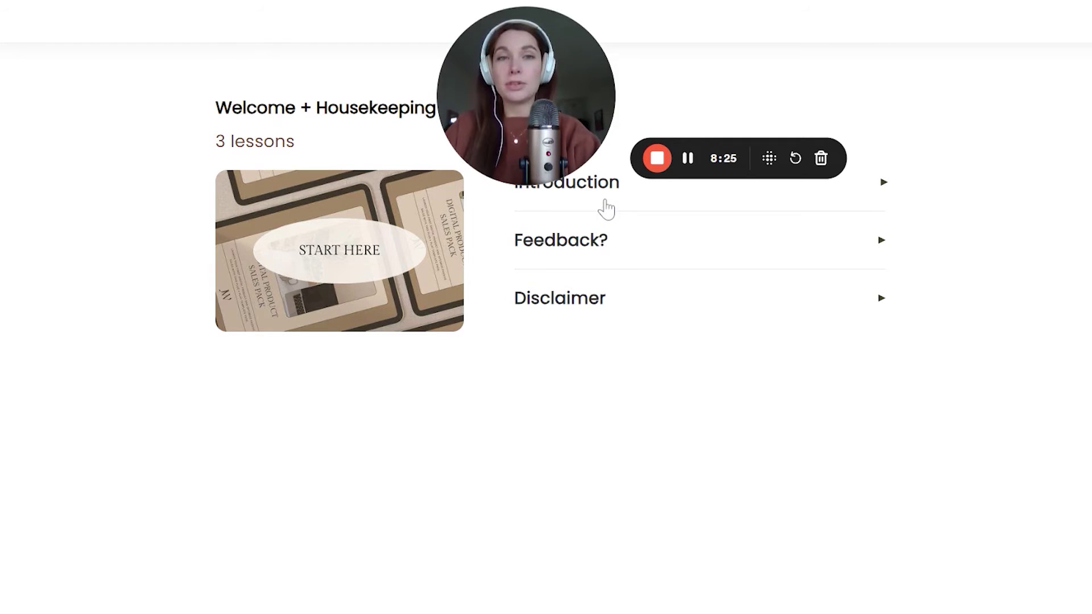
# Open the Introduction lesson and review its welcome video, housekeeping instructions and next-lesson section in the page editor.
pyautogui.click(606, 210)
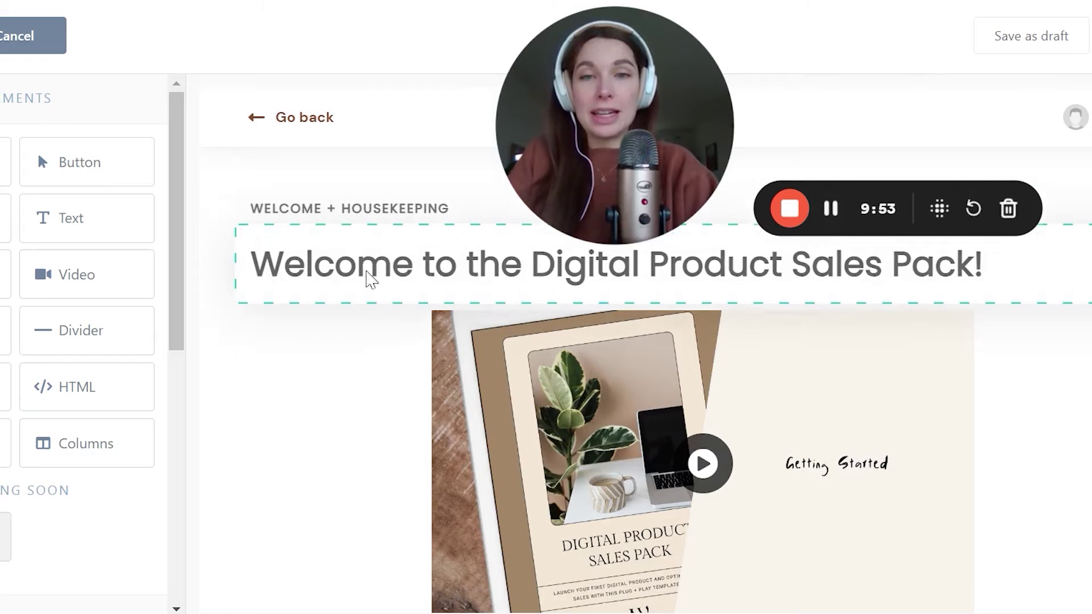
pyautogui.scroll(-3, 373, 324)
pyautogui.scroll(-1, 373, 324)
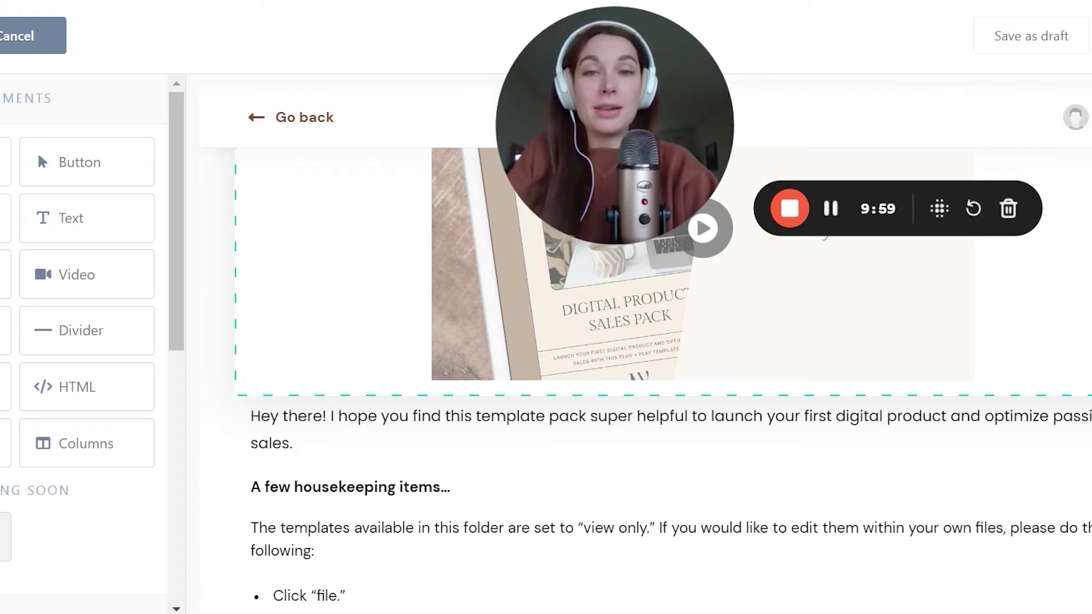
pyautogui.scroll(-1, 662, 380)
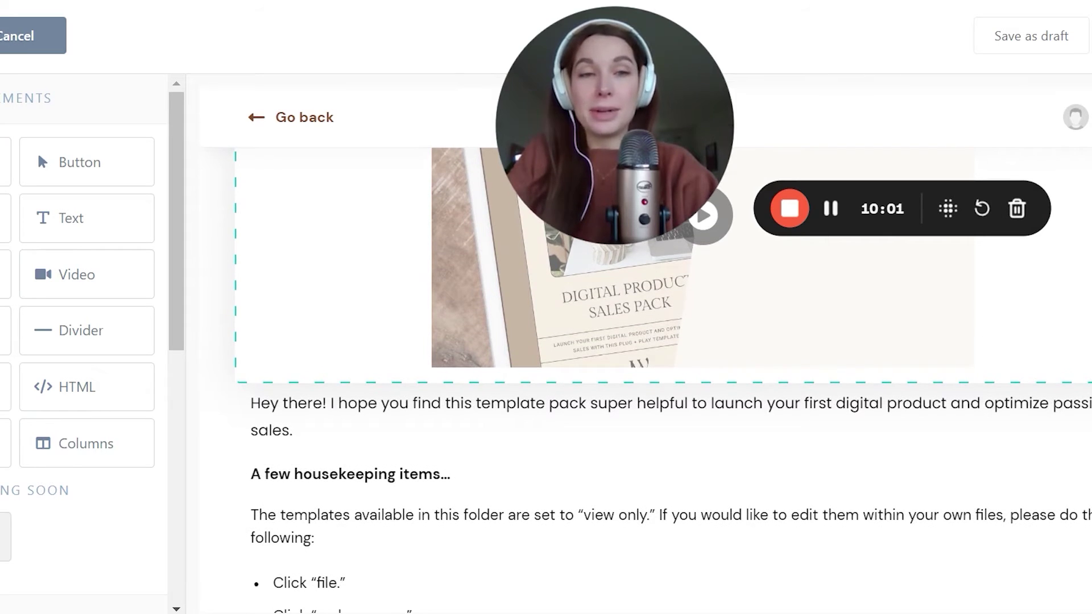
pyautogui.scroll(-1, 663, 380)
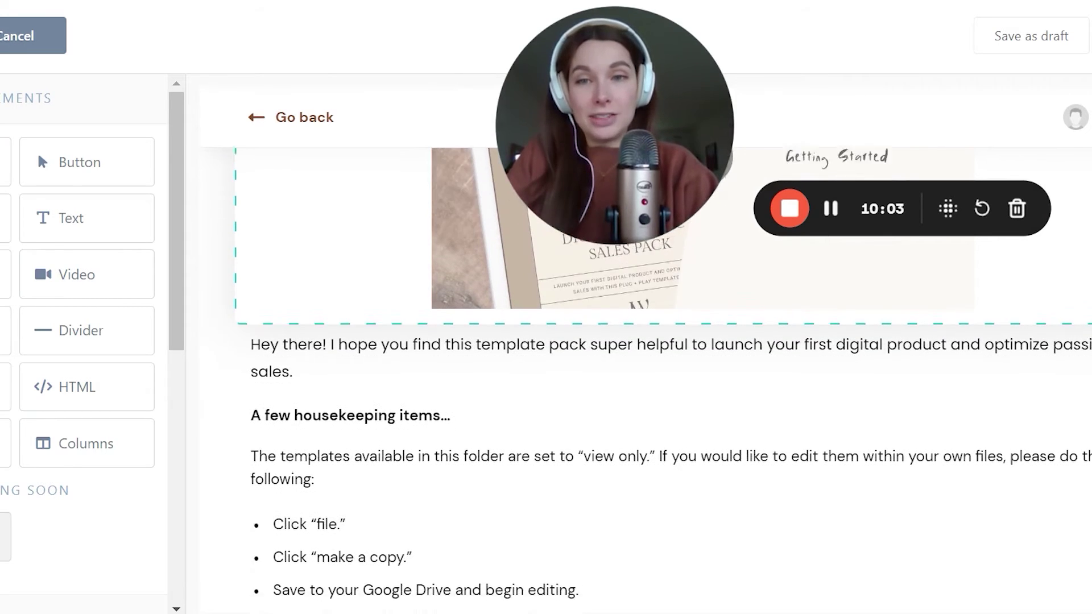
pyautogui.scroll(-2, 663, 307)
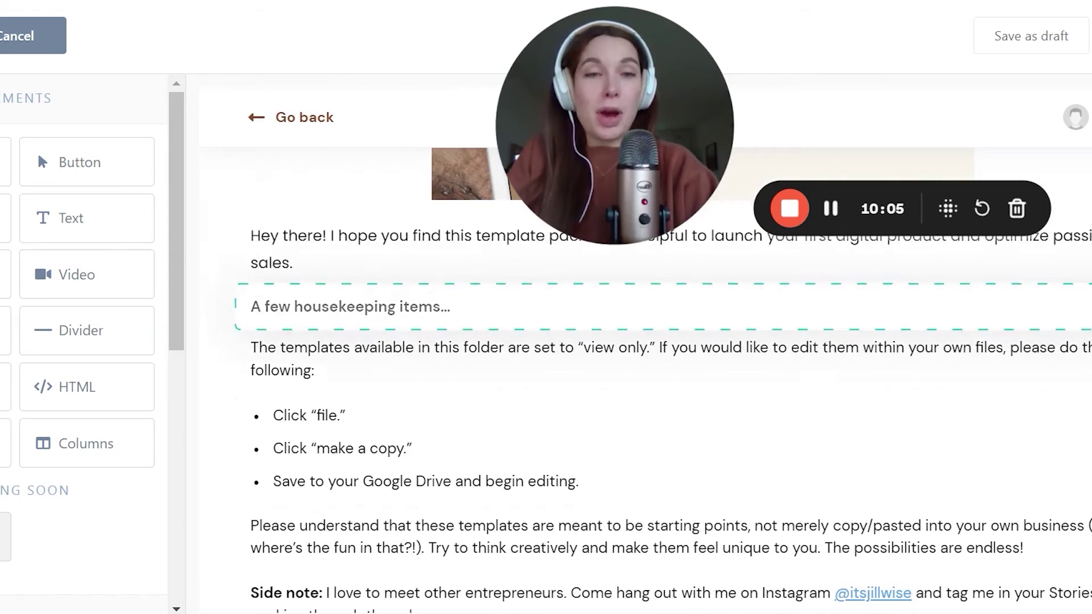
pyautogui.scroll(-1, 455, 438)
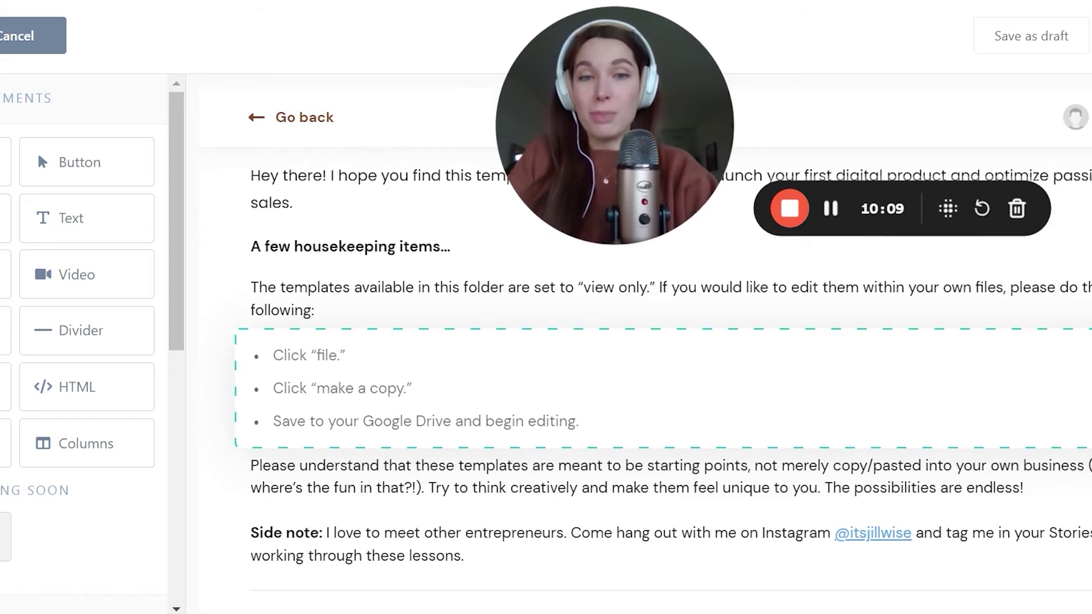
pyautogui.scroll(-2, 455, 438)
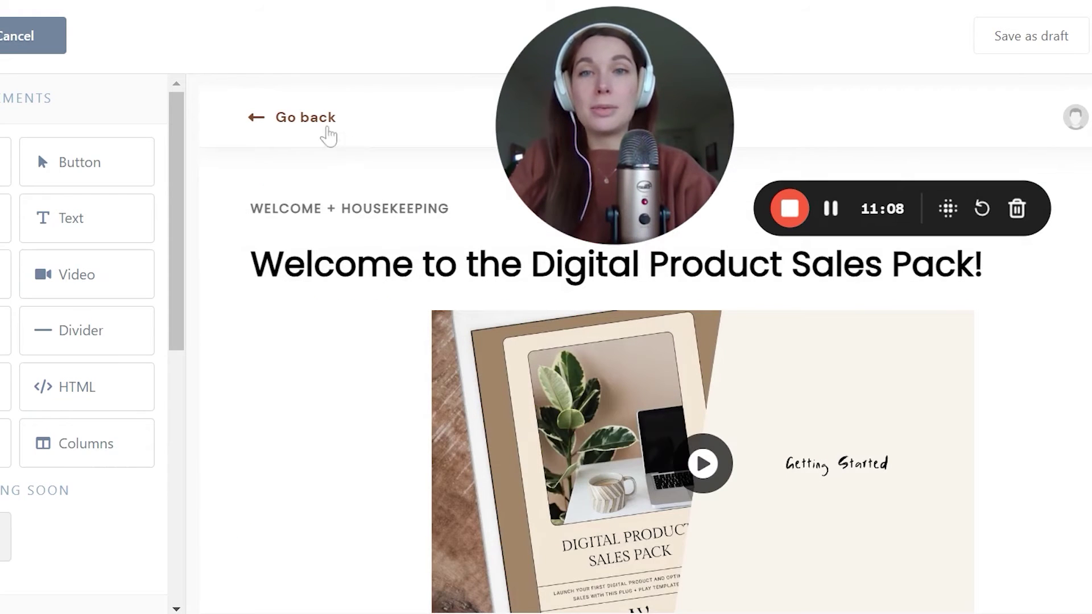
pyautogui.scroll(-10, 357, 232)
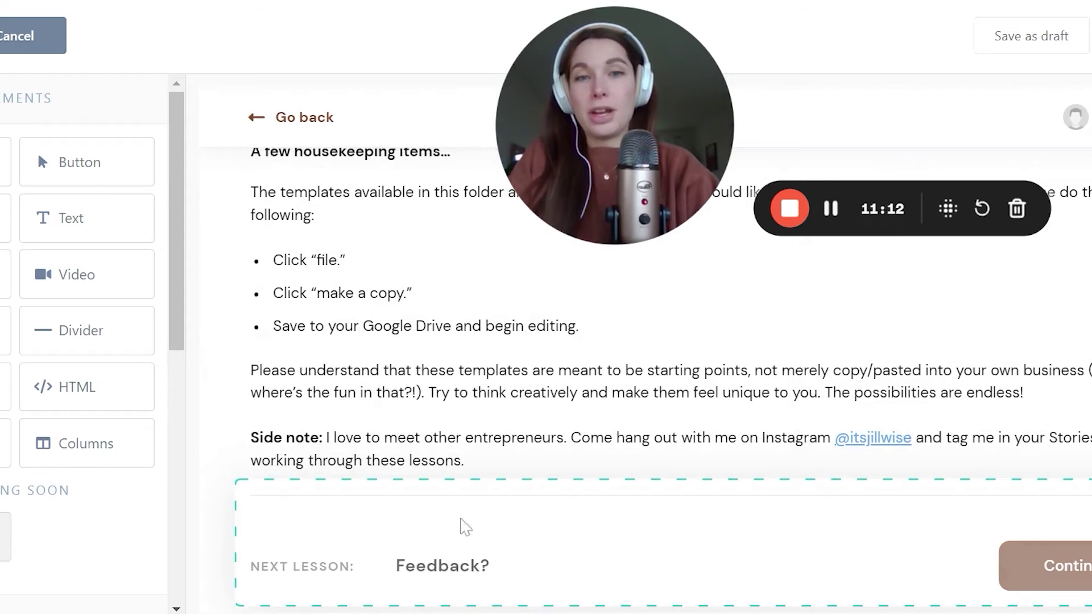
pyautogui.scroll(2, 415, 395)
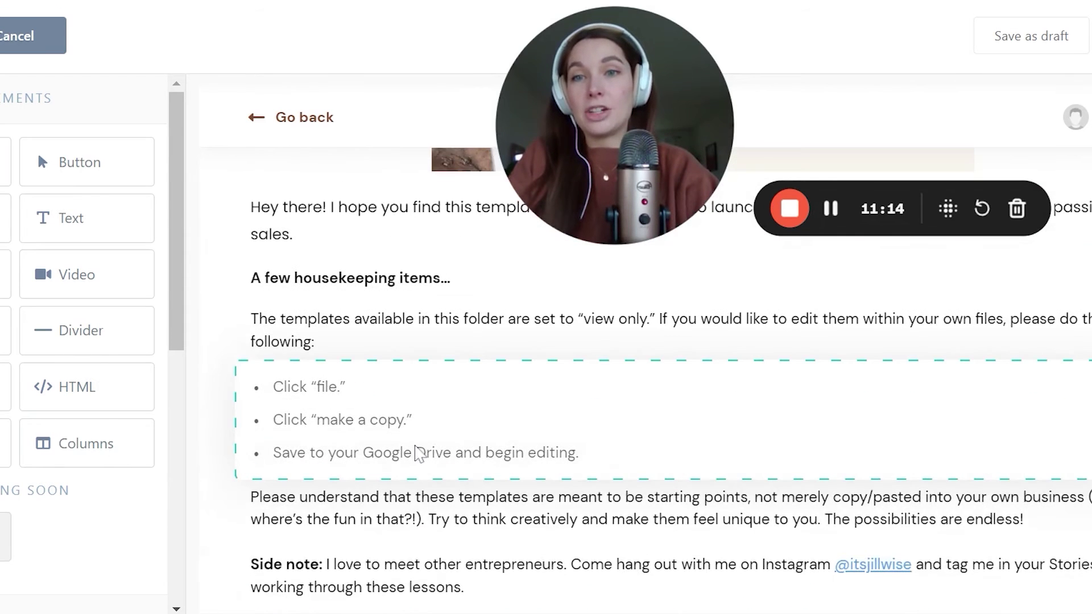
pyautogui.scroll(5, 418, 454)
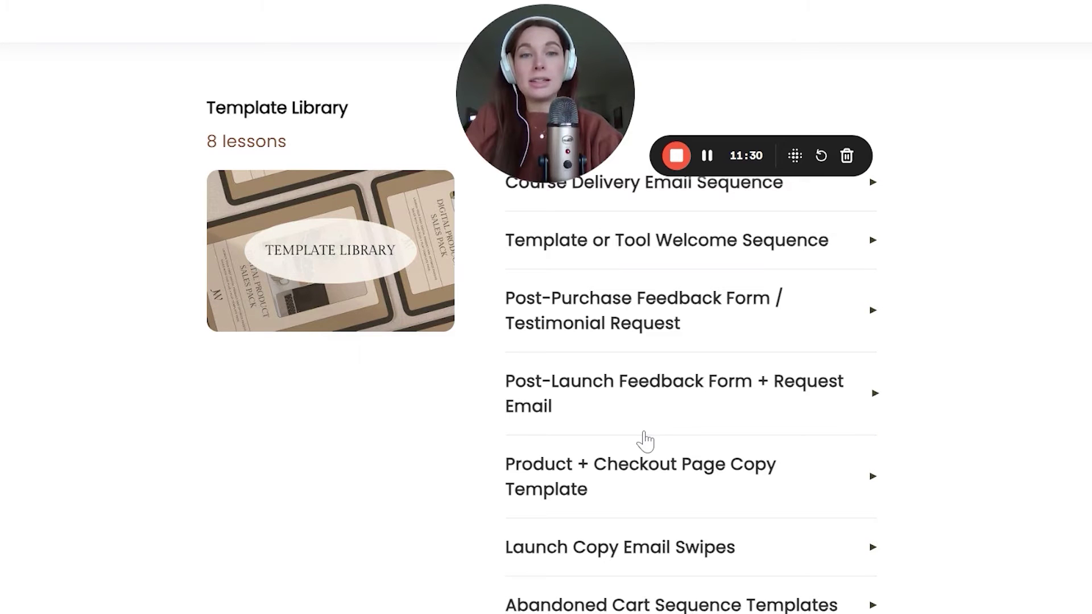
# Read through the lesson list of the Template Library module, from Course Delivery Email Sequence to Funnel Copy Templates.
pyautogui.scroll(-1, 645, 441)
pyautogui.scroll(1, 645, 440)
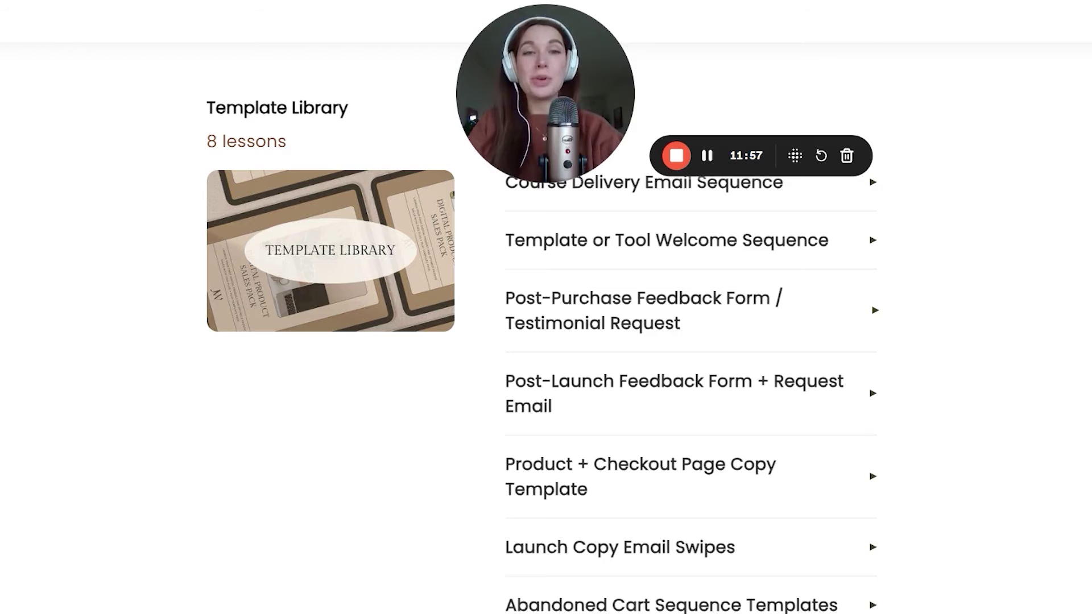
pyautogui.scroll(-1, 625, 364)
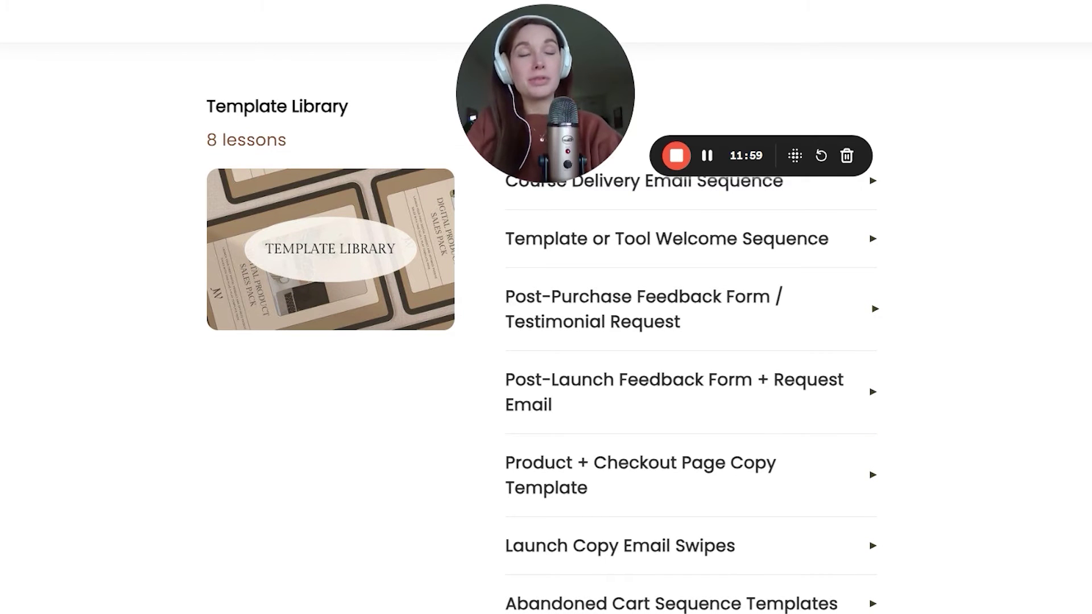
pyautogui.scroll(-1, 817, 313)
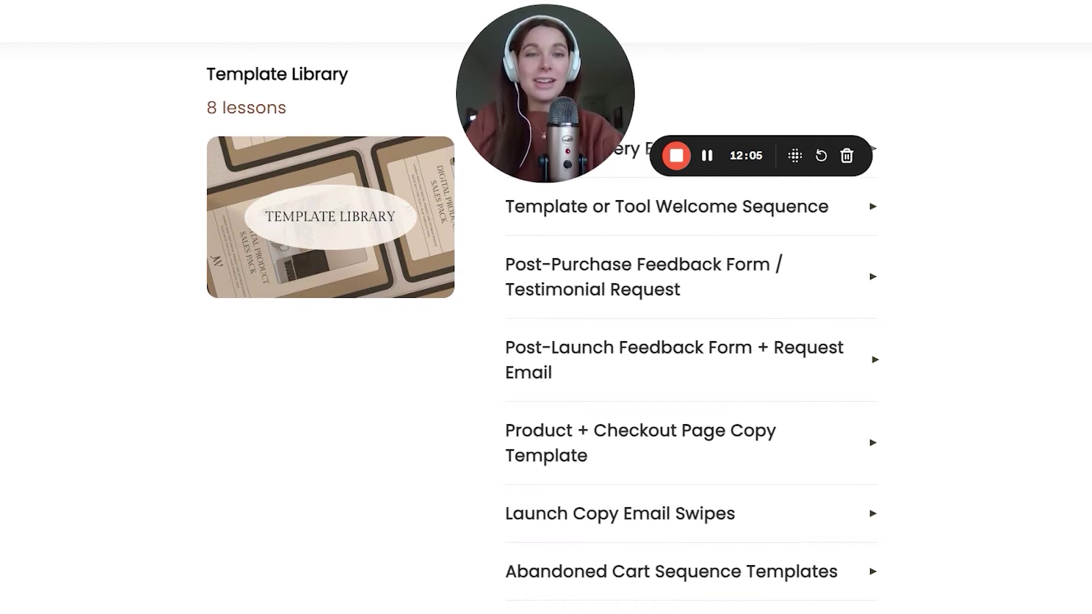
pyautogui.scroll(-1, 543, 324)
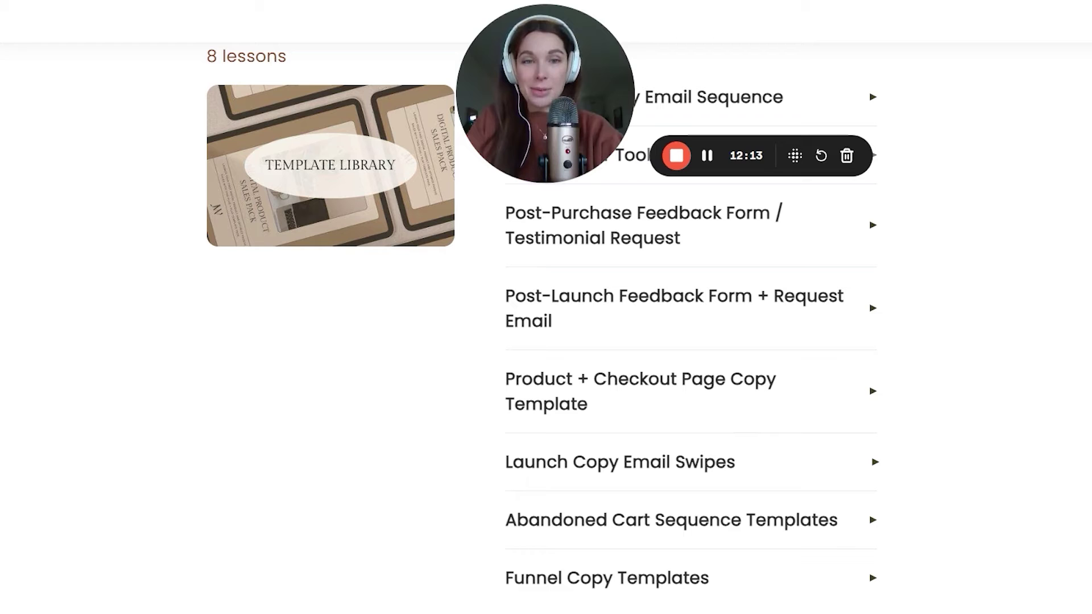
pyautogui.scroll(1, 743, 504)
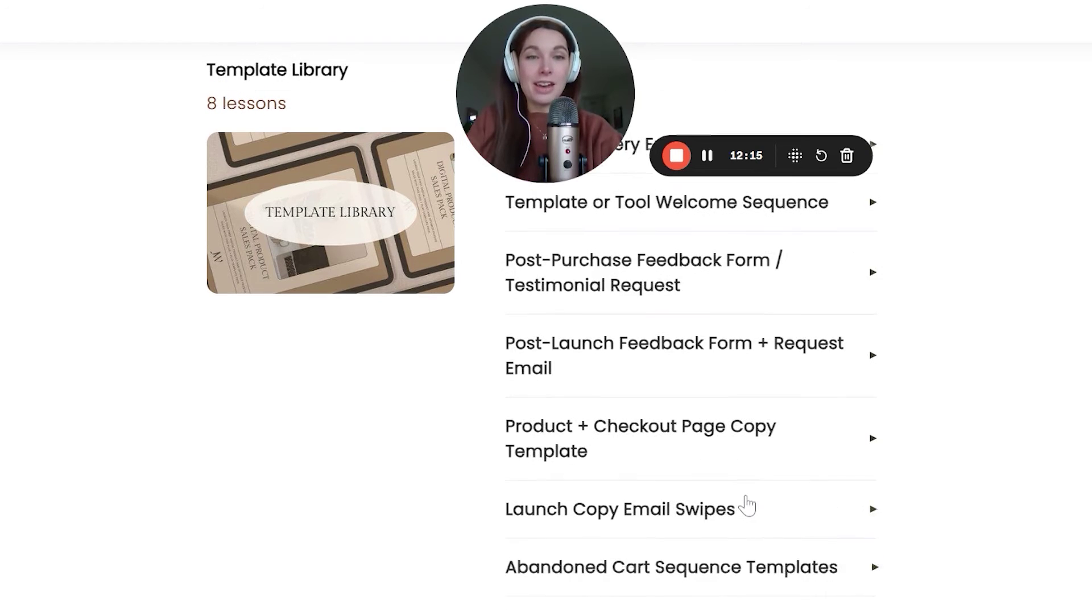
pyautogui.scroll(-1, 742, 303)
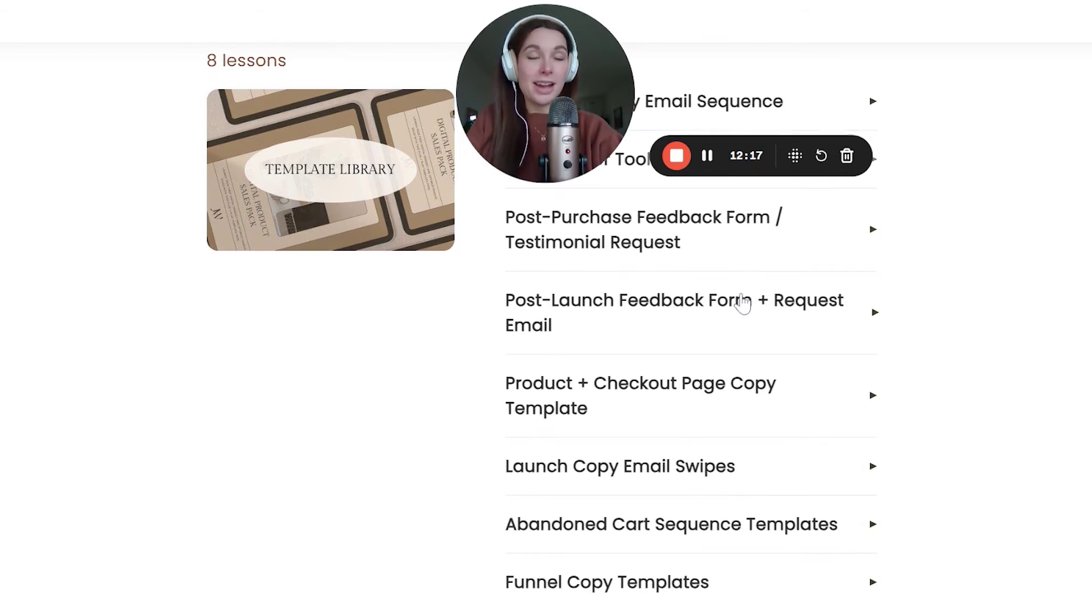
pyautogui.scroll(-1, 739, 302)
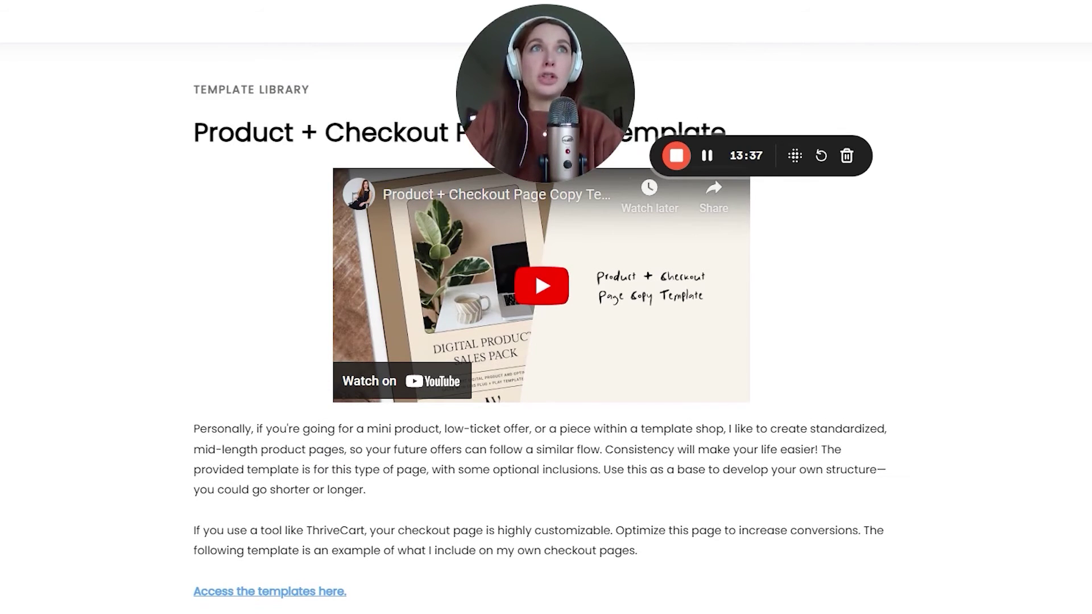
# Read through the Product + Checkout Page Copy Template lesson, from its video and description to the template link and next-template section.
pyautogui.scroll(-1, 798, 555)
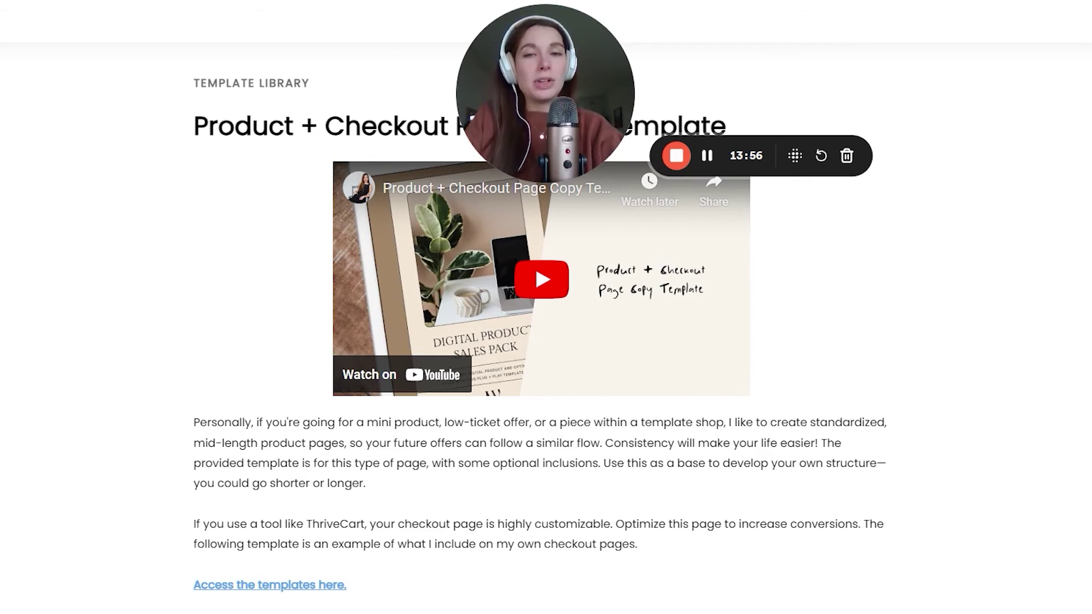
pyautogui.scroll(-1, 540, 318)
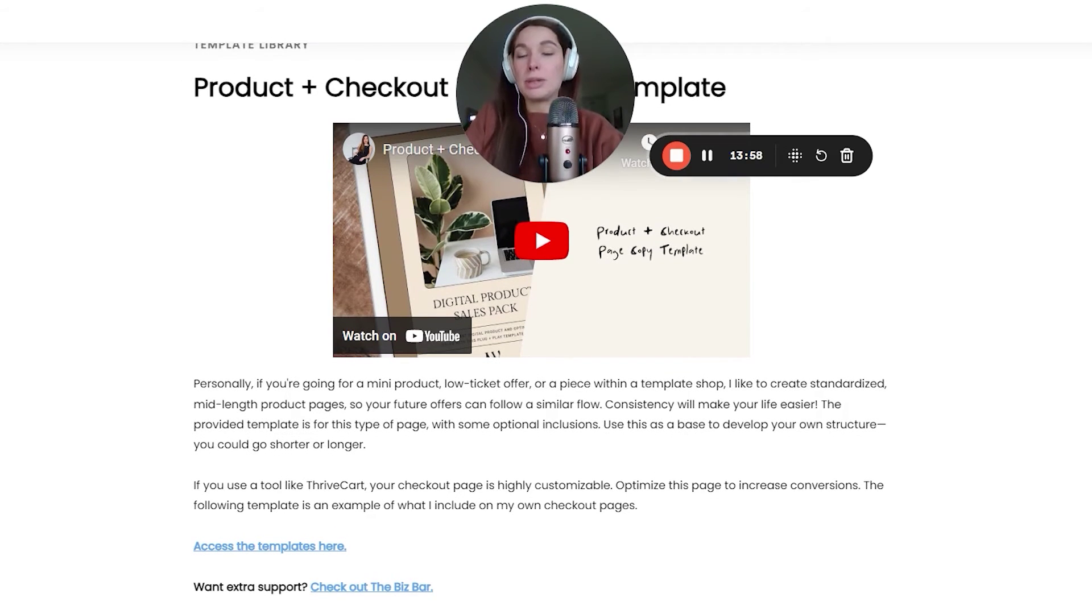
pyautogui.scroll(-1, 540, 319)
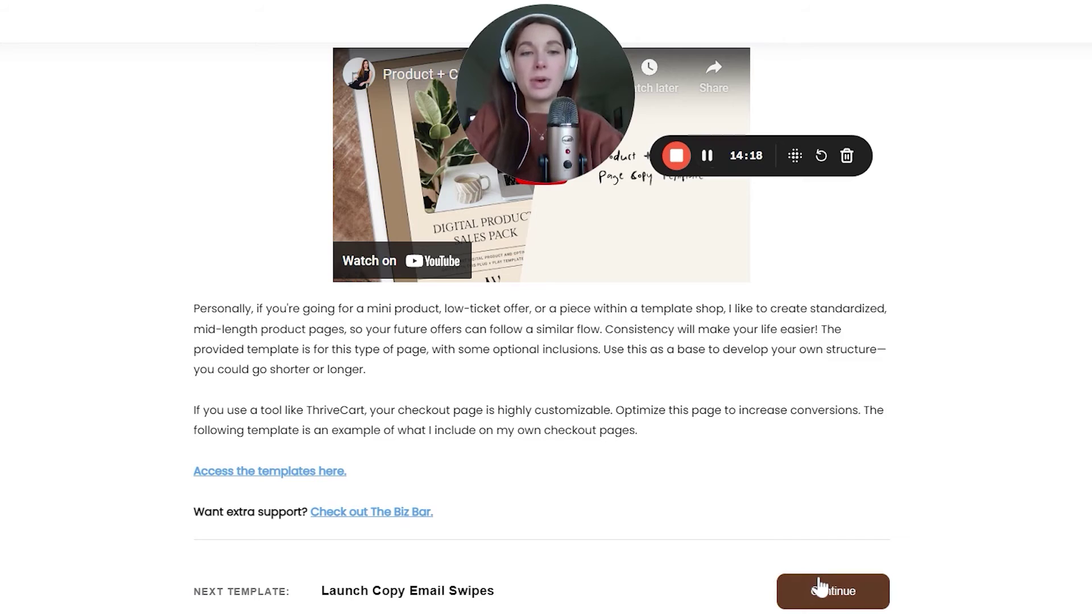
# Continue to the Launch Copy Email Swipes lesson and review its video, description and template links.
pyautogui.click(848, 597)
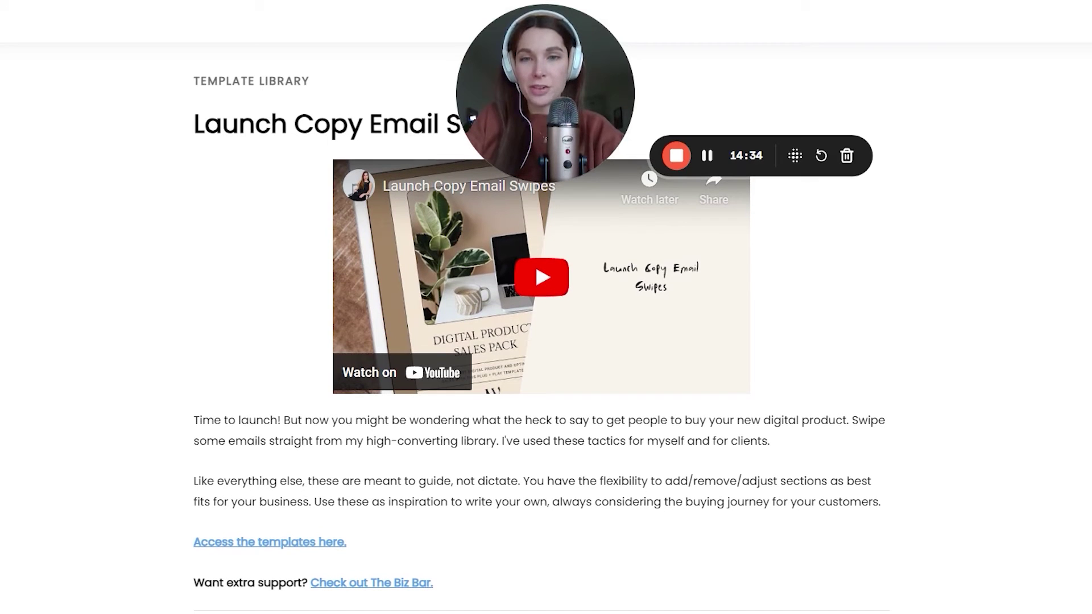
pyautogui.scroll(-1, 540, 341)
pyautogui.scroll(-1, 540, 341)
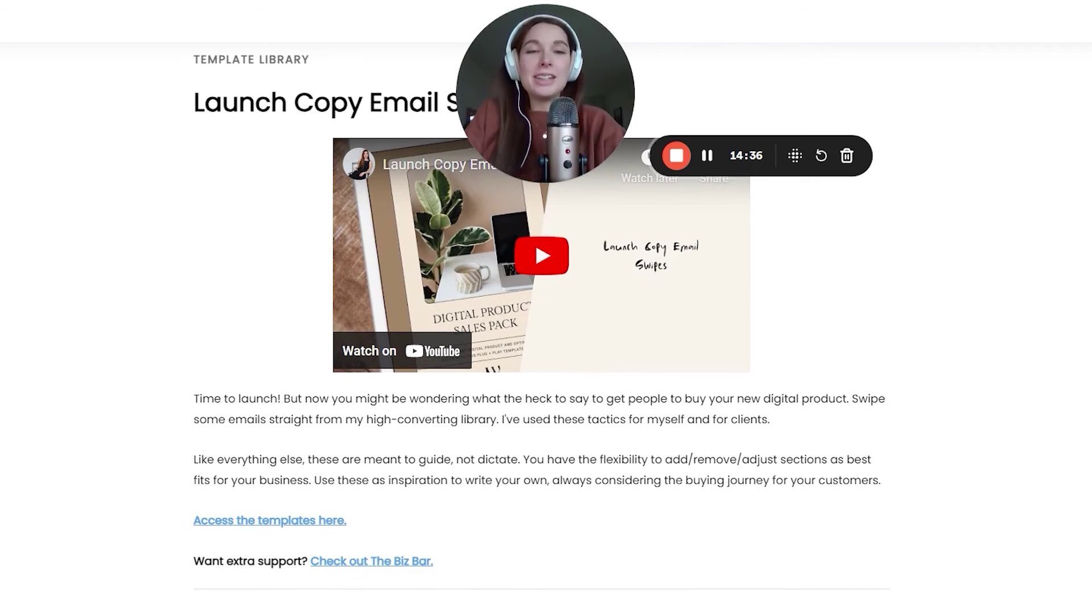
pyautogui.scroll(1, 540, 341)
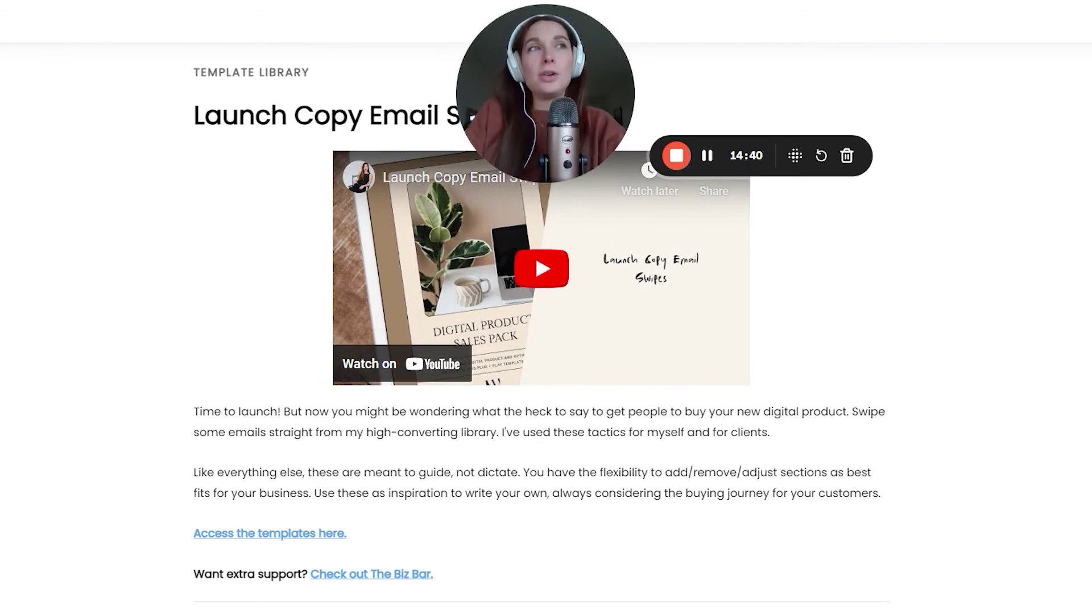
pyautogui.scroll(-2, 540, 342)
pyautogui.scroll(-1, 540, 341)
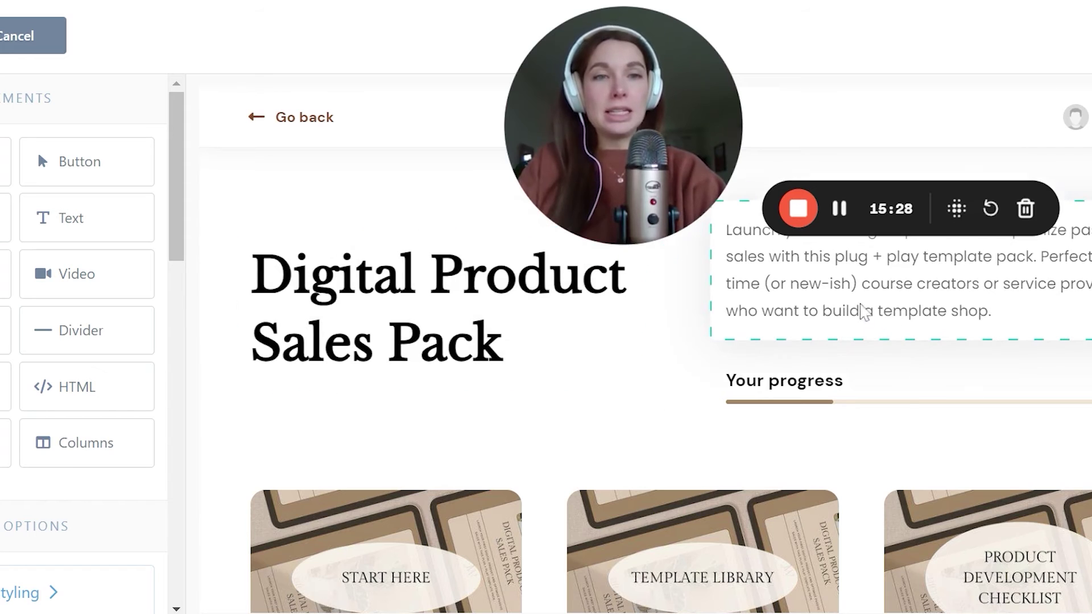
# Review the Digital Product Sales Pack course page layout in the page editor, from the title and progress bar to the Additional Resources module.
pyautogui.scroll(-4, 863, 366)
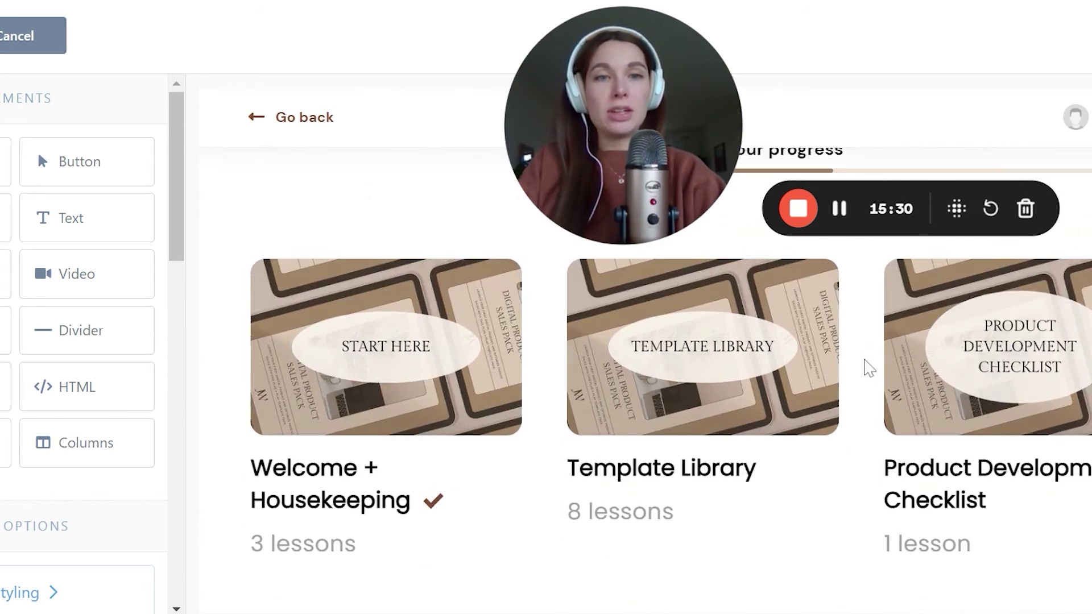
pyautogui.scroll(-5, 608, 391)
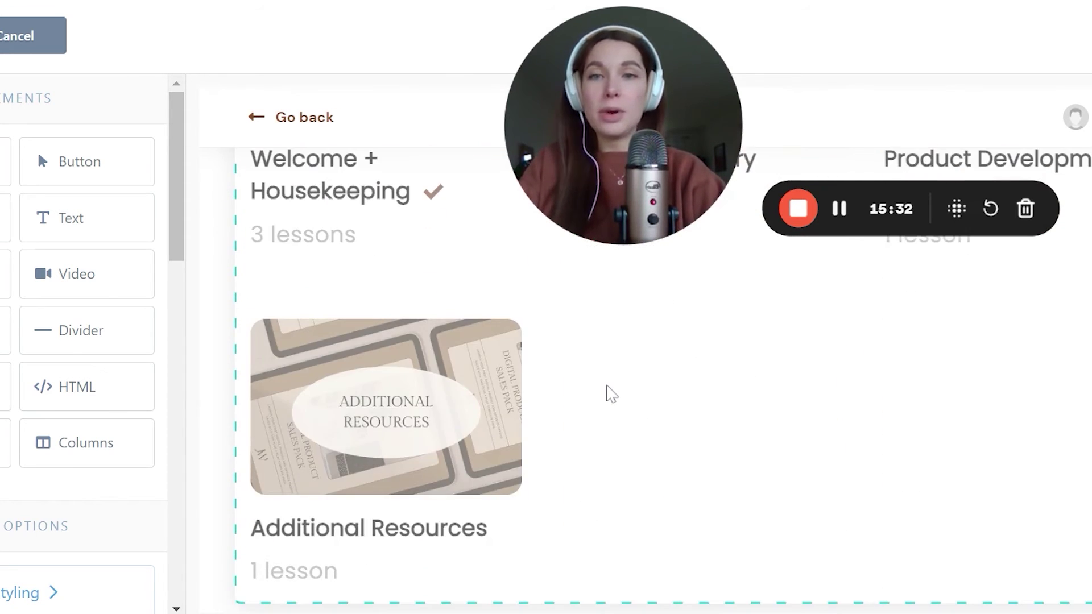
pyautogui.scroll(5, 608, 391)
pyautogui.scroll(4, 608, 391)
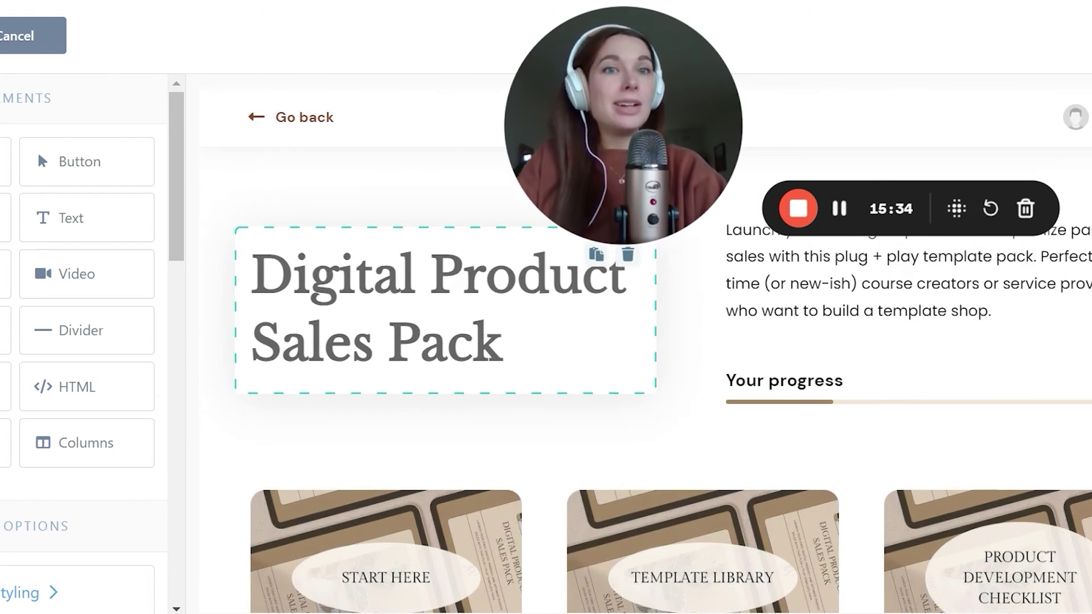